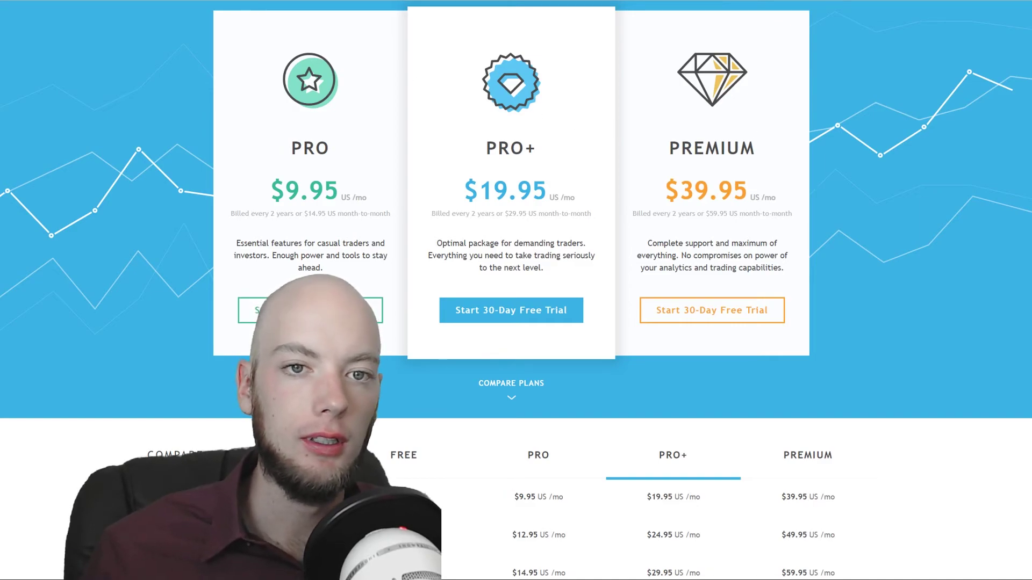
- Zoom the Apple daily chart to roughly Sep 2012 onward and pan so dates up to 2018 show
{"action": "scroll", "coordinate": [516, 290], "scroll_direction": "down", "scroll_amount": 10}
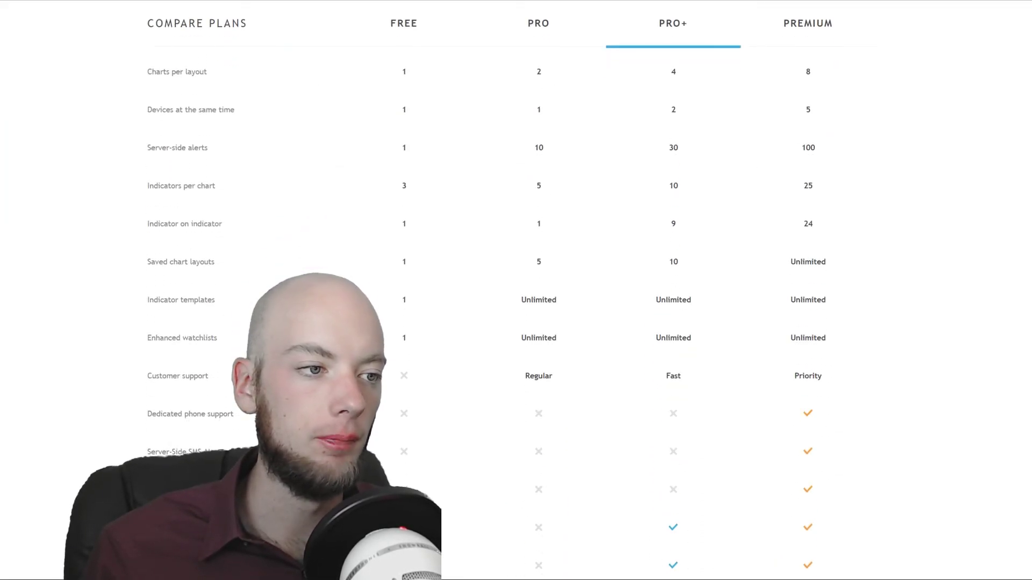
{"action": "scroll", "coordinate": [516, 290], "scroll_direction": "up", "scroll_amount": 4}
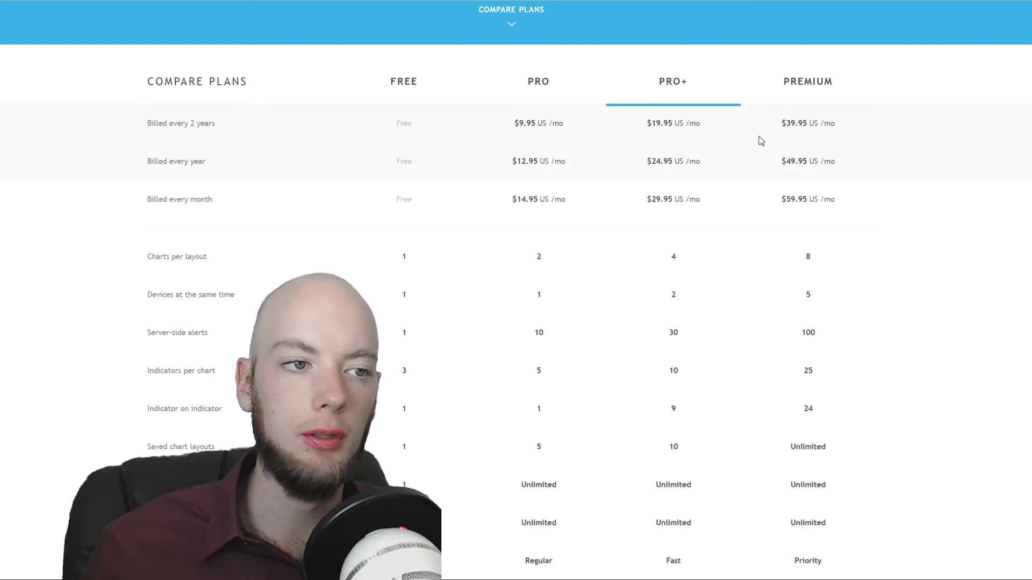
{"action": "scroll", "coordinate": [516, 290], "scroll_direction": "up", "scroll_amount": 7}
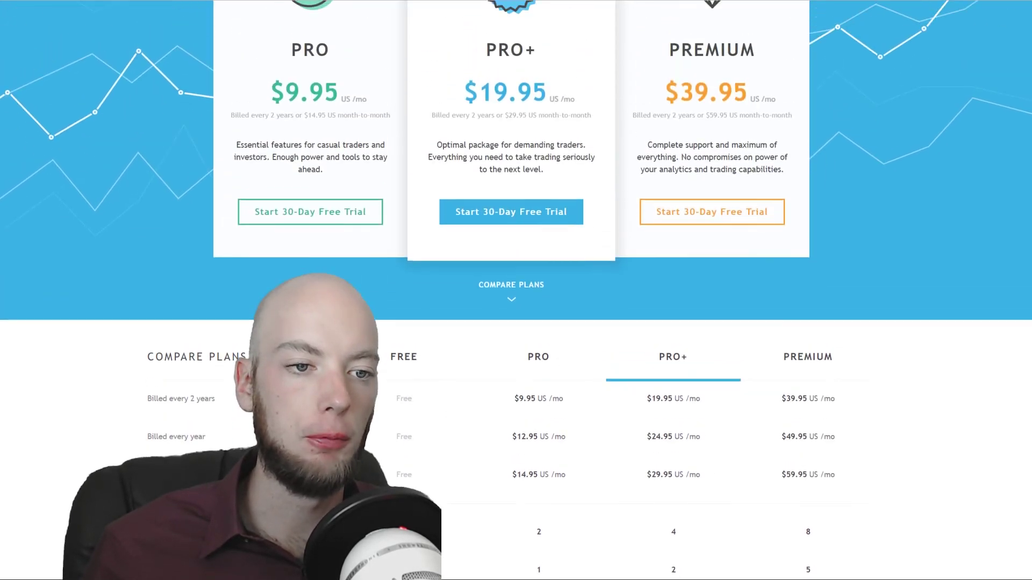
{"action": "scroll", "coordinate": [516, 290], "scroll_direction": "down", "scroll_amount": 1}
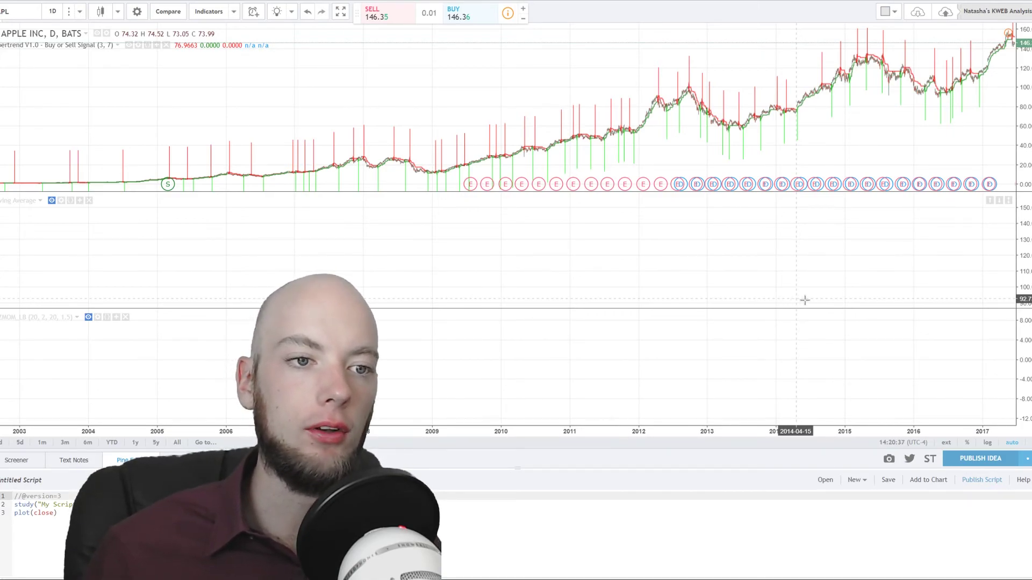
{"action": "scroll", "coordinate": [827, 131], "scroll_direction": "up", "scroll_amount": 2}
{"action": "scroll", "coordinate": [826, 131], "scroll_direction": "up", "scroll_amount": 5}
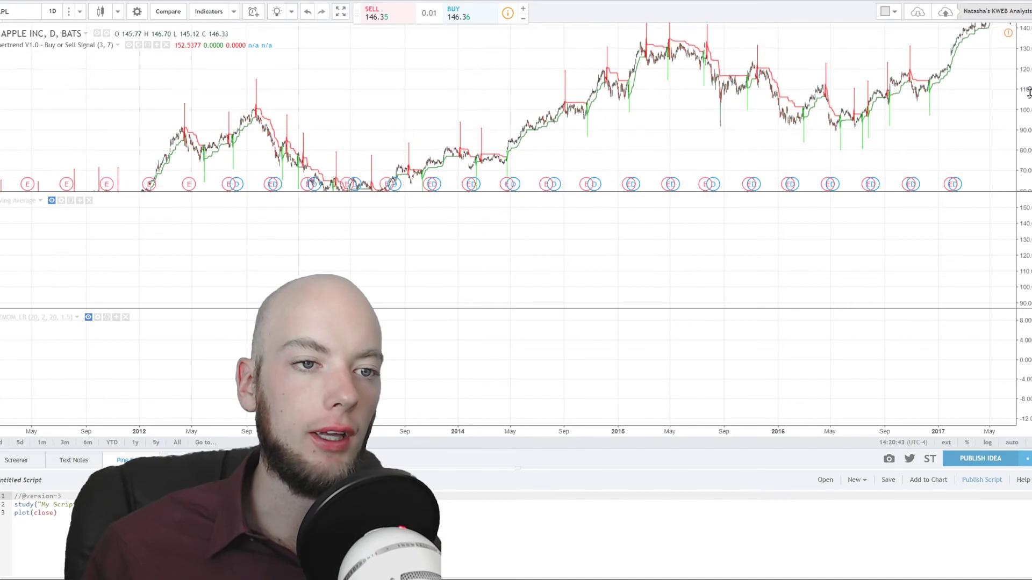
{"action": "left_click_drag", "start_coordinate": [920, 94], "coordinate": [703, 114]}
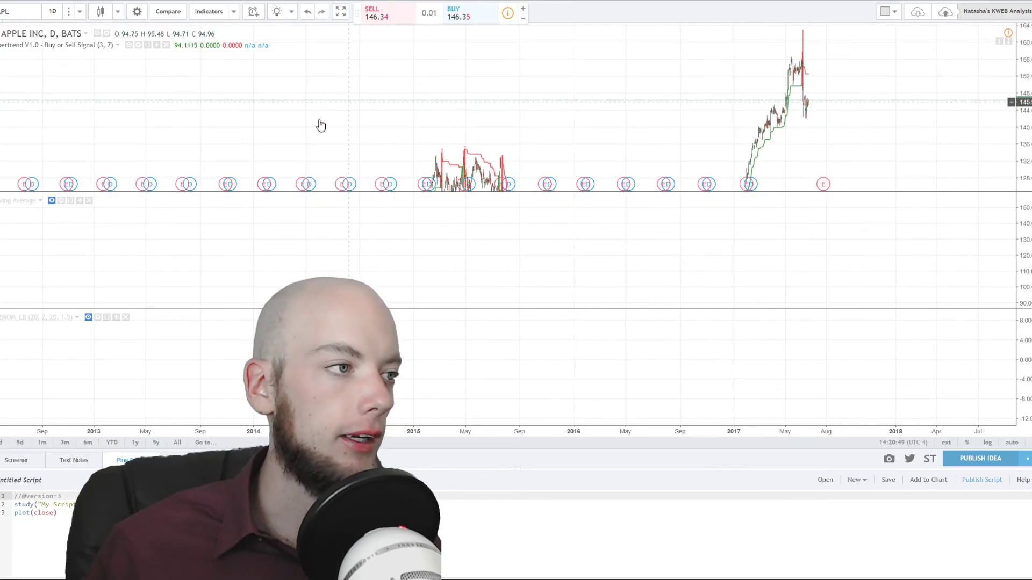
- Unhide the Moving Average and momentum indicators and shift the chart toward earlier prices
{"action": "left_click", "coordinate": [52, 201]}
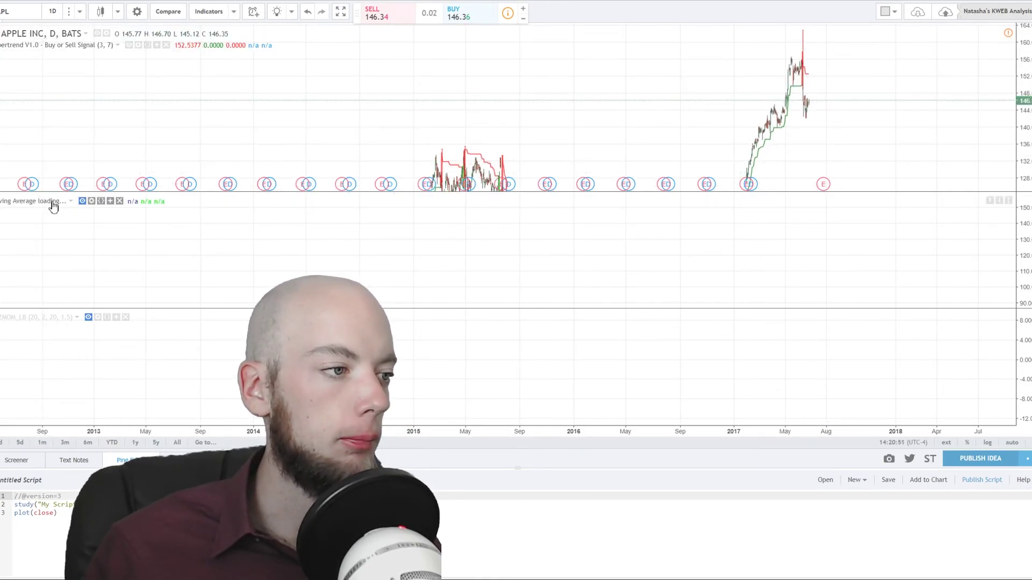
{"action": "left_click", "coordinate": [88, 317]}
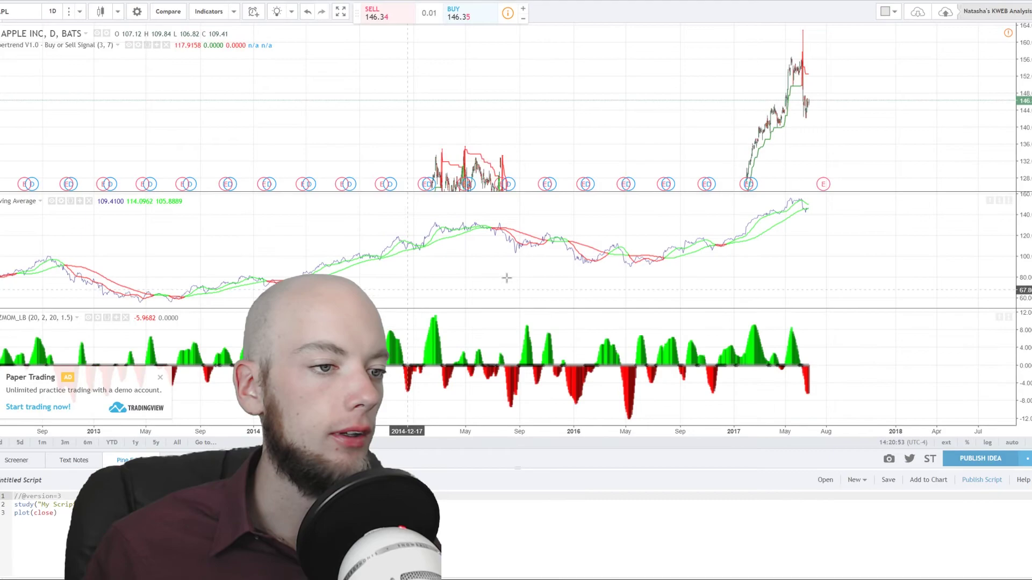
{"action": "left_click_drag", "start_coordinate": [689, 116], "coordinate": [791, 72]}
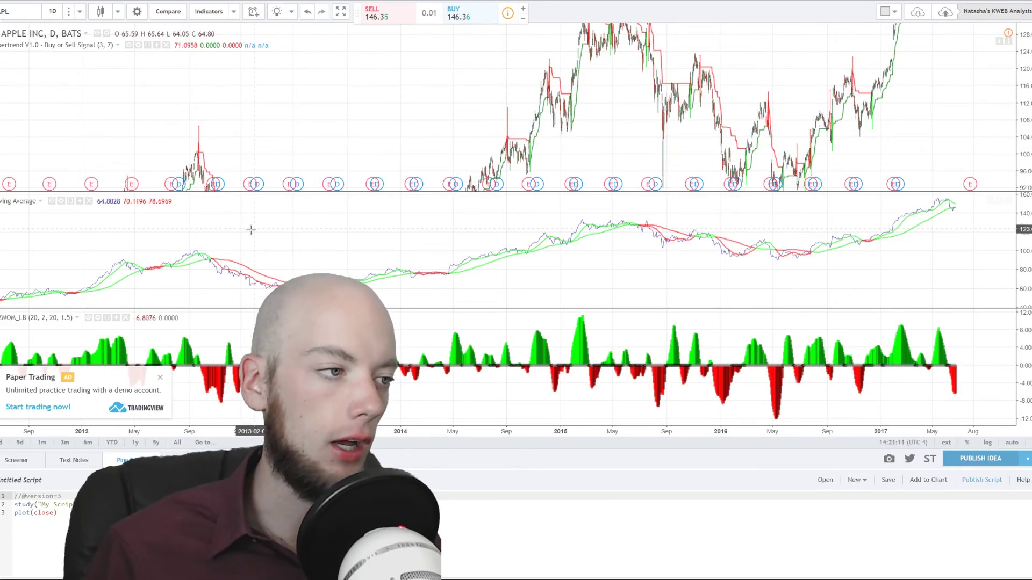
- Remove the Moving Average and momentum panes, putting off the upgrade popup
{"action": "left_click", "coordinate": [89, 201]}
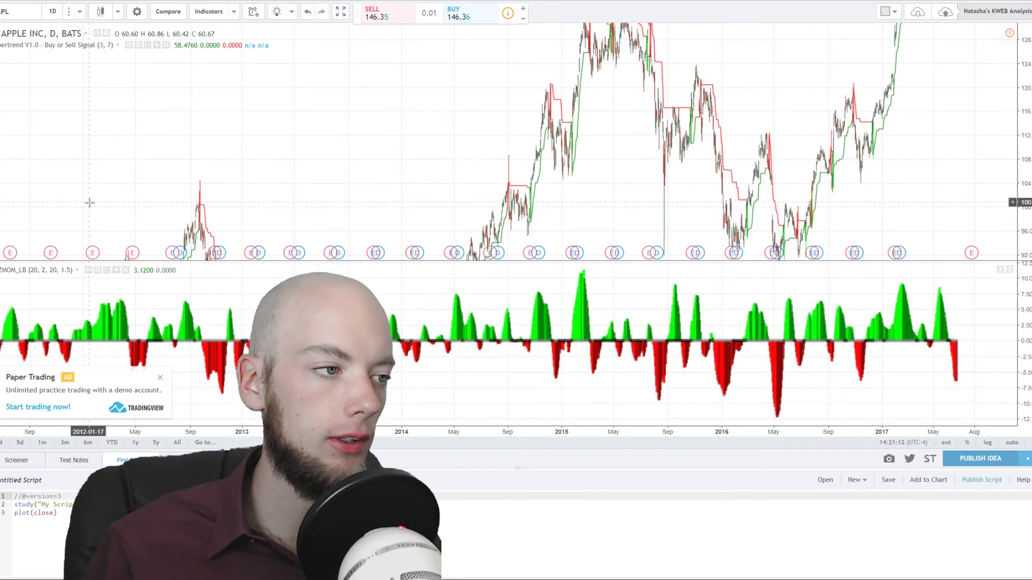
{"action": "left_click", "coordinate": [125, 270]}
{"action": "left_click", "coordinate": [160, 377]}
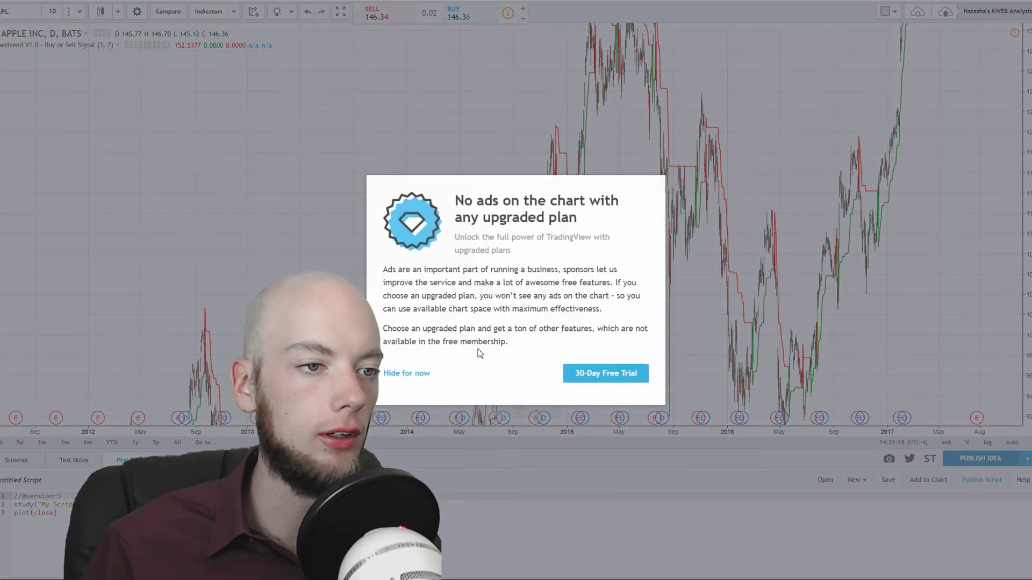
{"action": "left_click", "coordinate": [405, 373]}
{"action": "left_click_drag", "start_coordinate": [691, 264], "coordinate": [726, 300]}
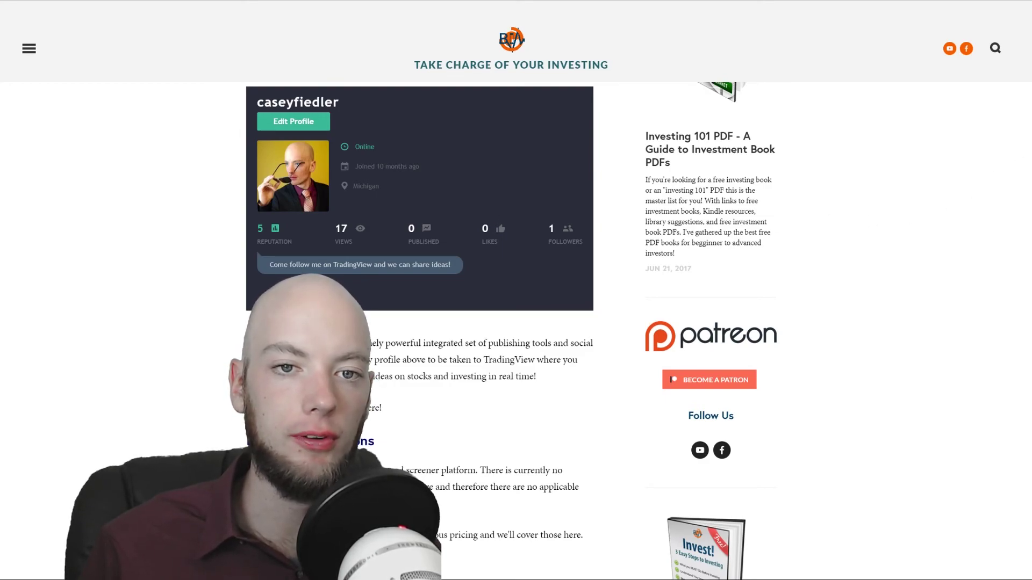
- Scroll the TradingView review past the profile card to the Account Minimums & Maximums heading
{"action": "scroll", "coordinate": [264, 132], "scroll_direction": "up", "scroll_amount": 2}
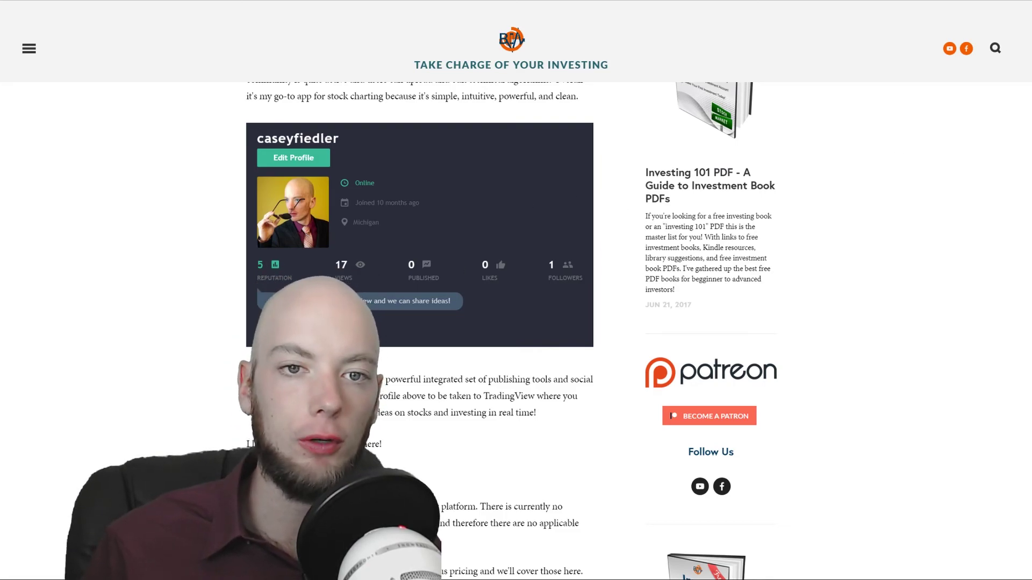
{"action": "scroll", "coordinate": [419, 322], "scroll_direction": "down", "scroll_amount": 20}
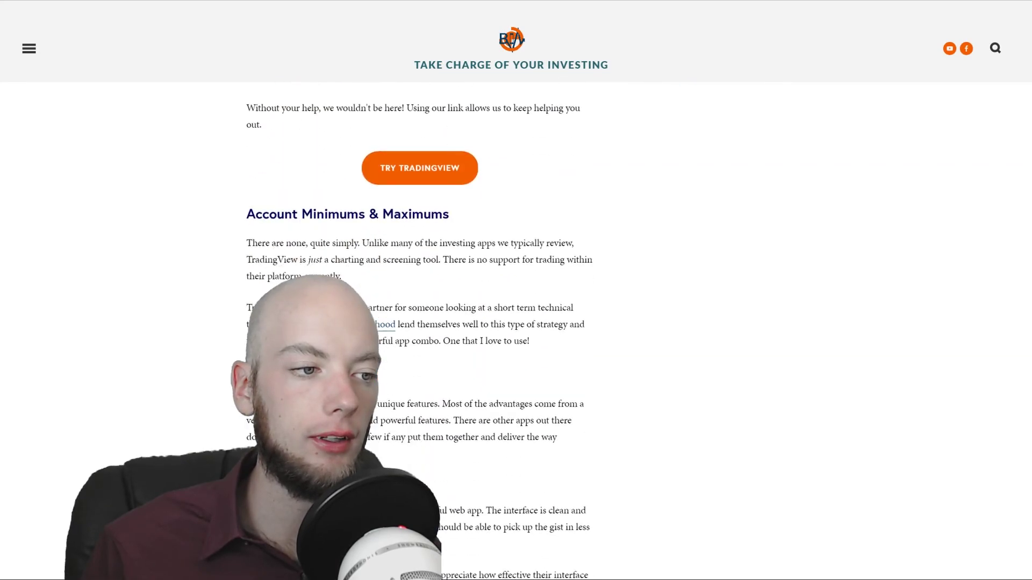
- Pan the embedded AAPL chart to earlier dates with a 132.50–160 price range
{"action": "scroll", "coordinate": [666, 164], "scroll_direction": "down", "scroll_amount": 12}
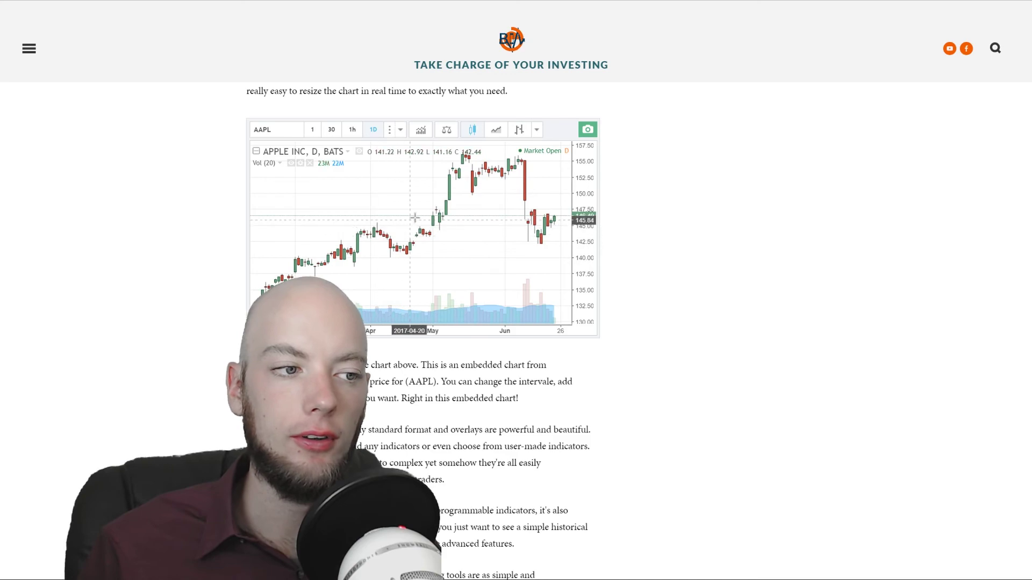
{"action": "left_click_drag", "start_coordinate": [419, 203], "coordinate": [375, 221]}
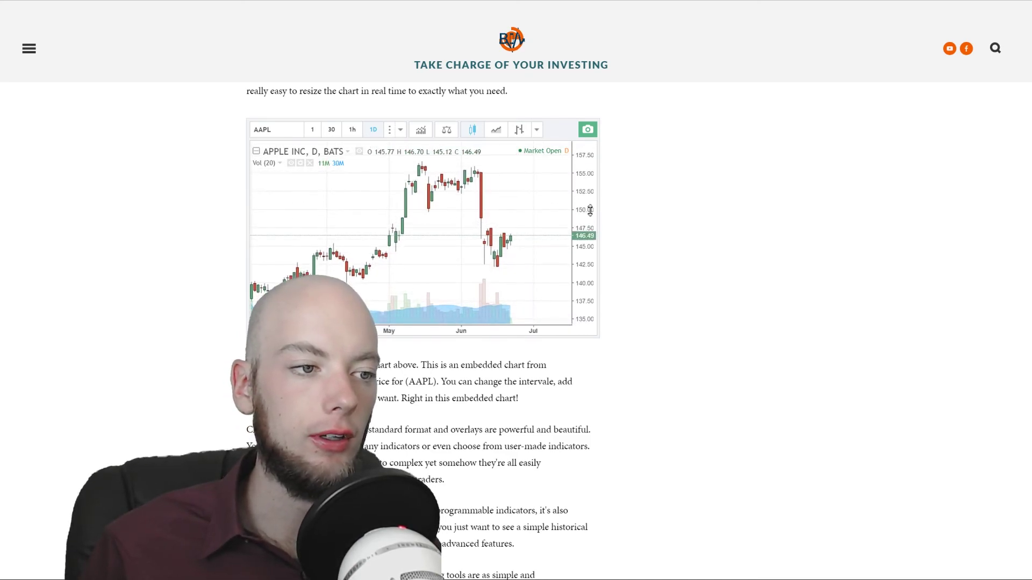
{"action": "left_click_drag", "start_coordinate": [590, 210], "coordinate": [591, 215]}
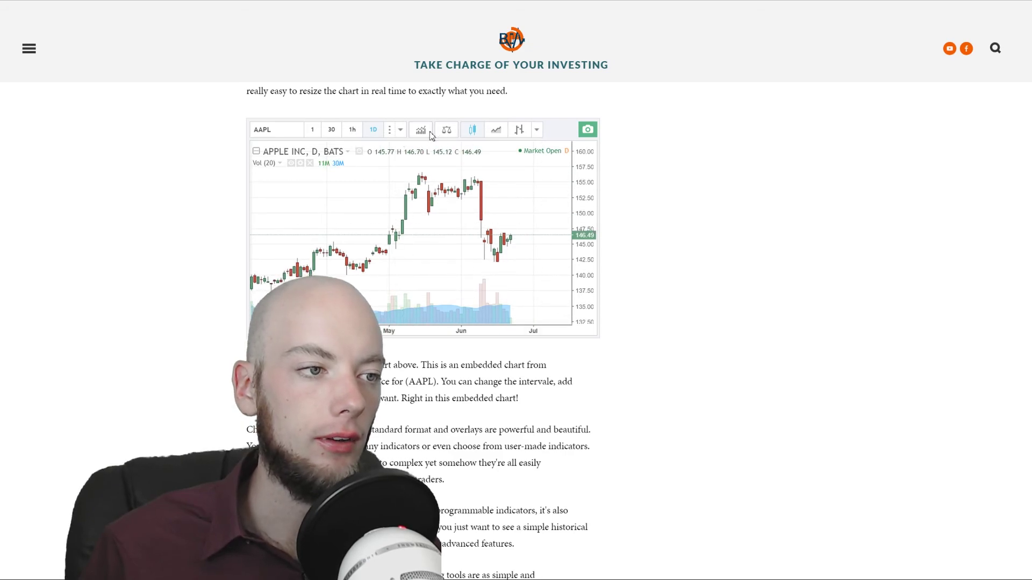
- Add the Advance Decline Line indicator to the embedded AAPL chart
{"action": "left_click", "coordinate": [446, 131]}
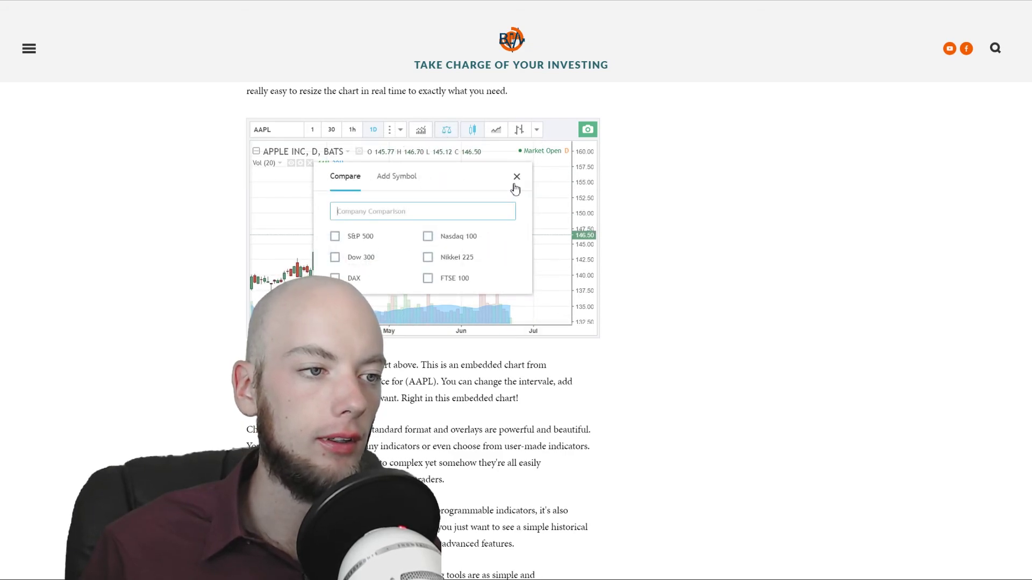
{"action": "left_click", "coordinate": [516, 178]}
{"action": "left_click", "coordinate": [421, 130]}
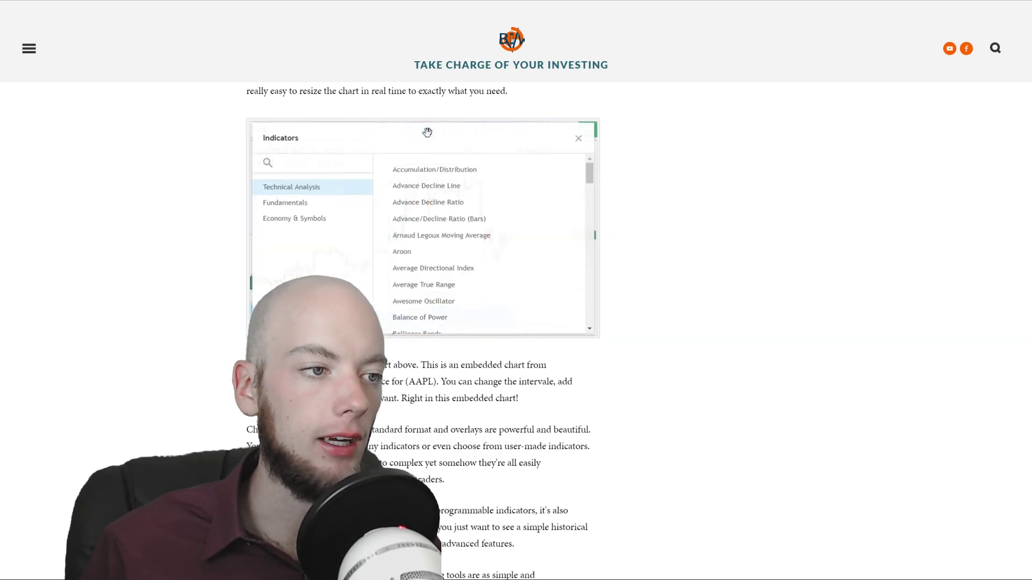
{"action": "left_click", "coordinate": [431, 187]}
{"action": "left_click", "coordinate": [579, 138]}
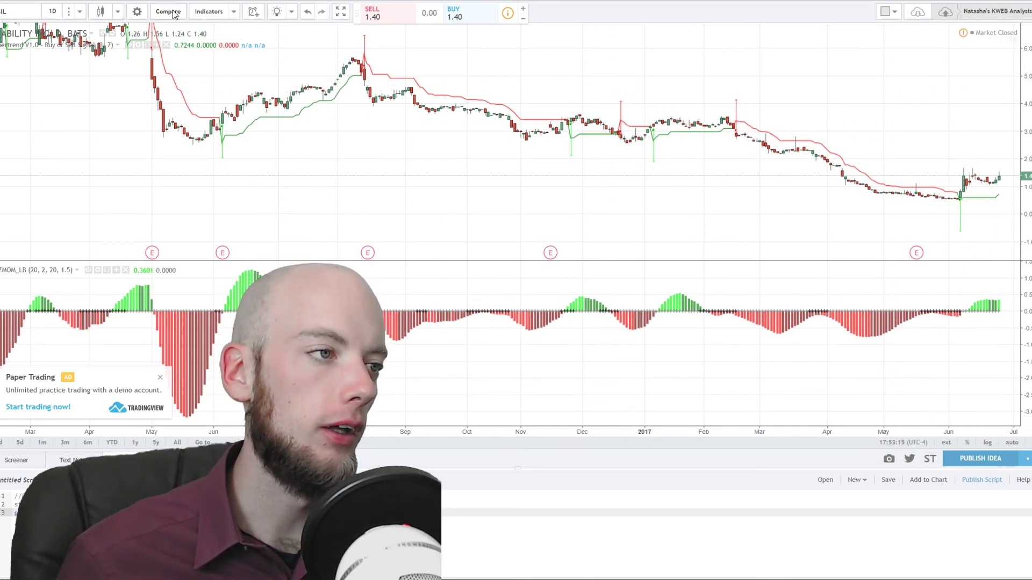
- Add built-in Bollinger Bands to the chart, then browse the Public Library indicator scripts
{"action": "left_click", "coordinate": [200, 14]}
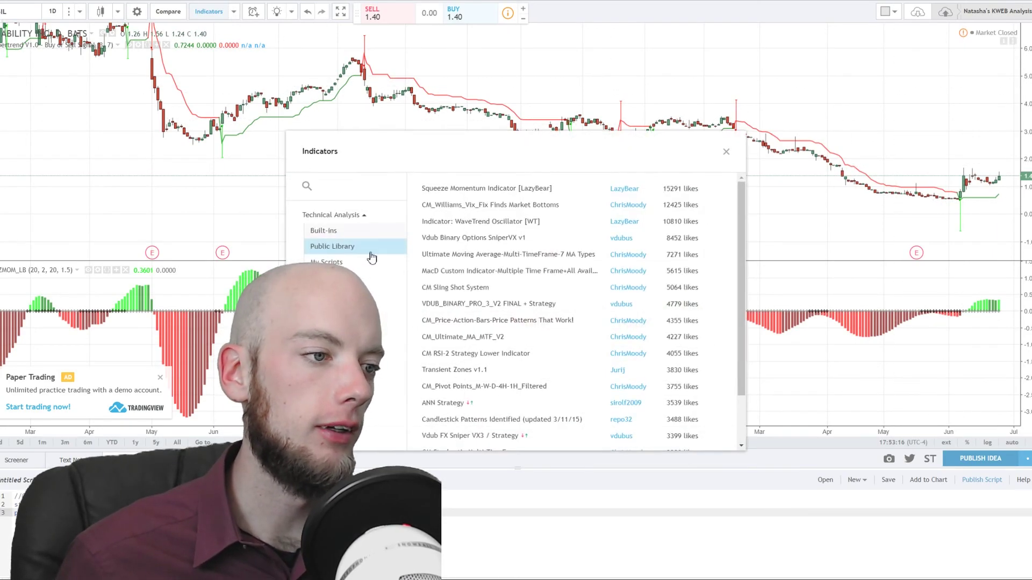
{"action": "left_click", "coordinate": [323, 230]}
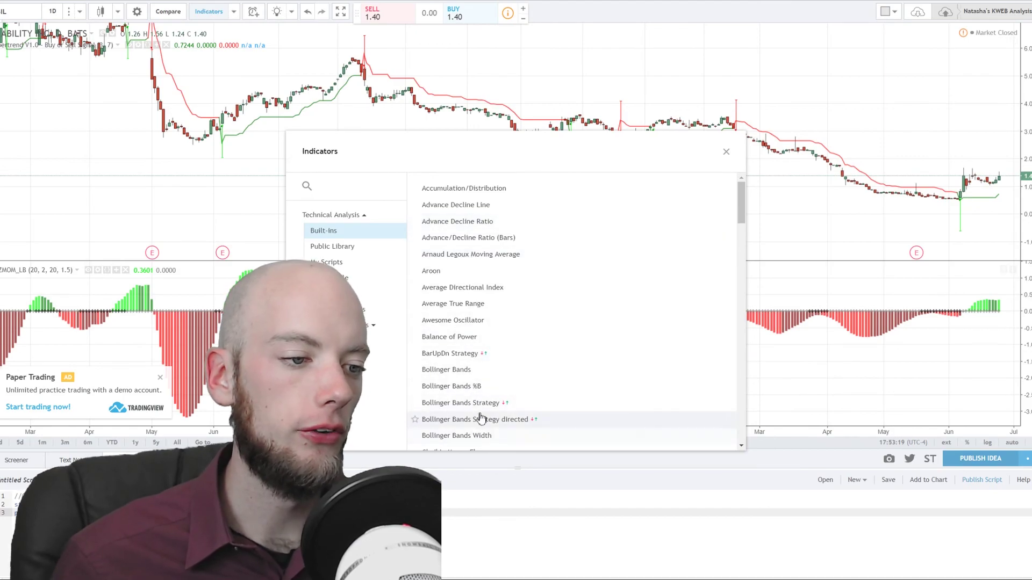
{"action": "left_click", "coordinate": [471, 370]}
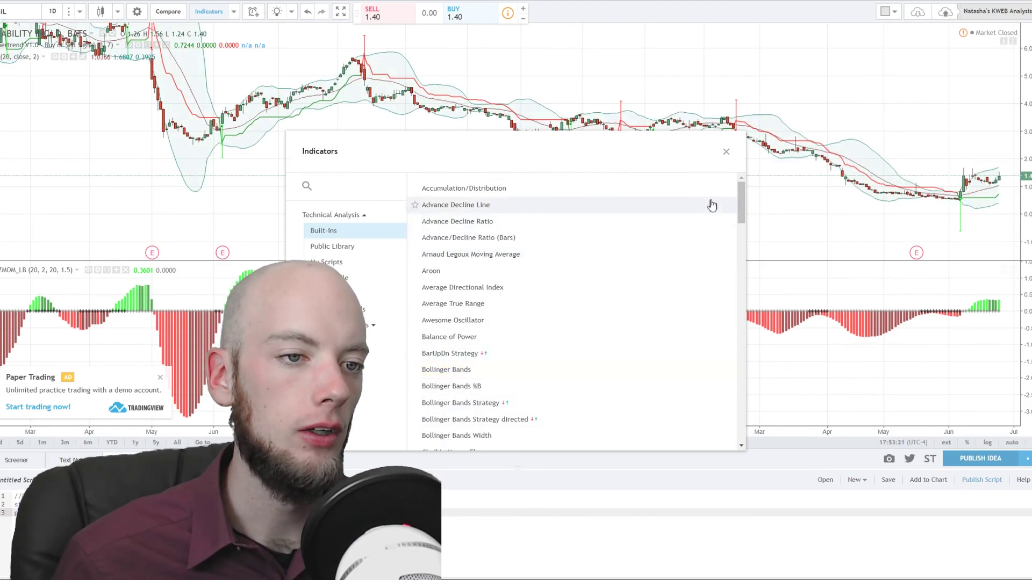
{"action": "left_click", "coordinate": [336, 252]}
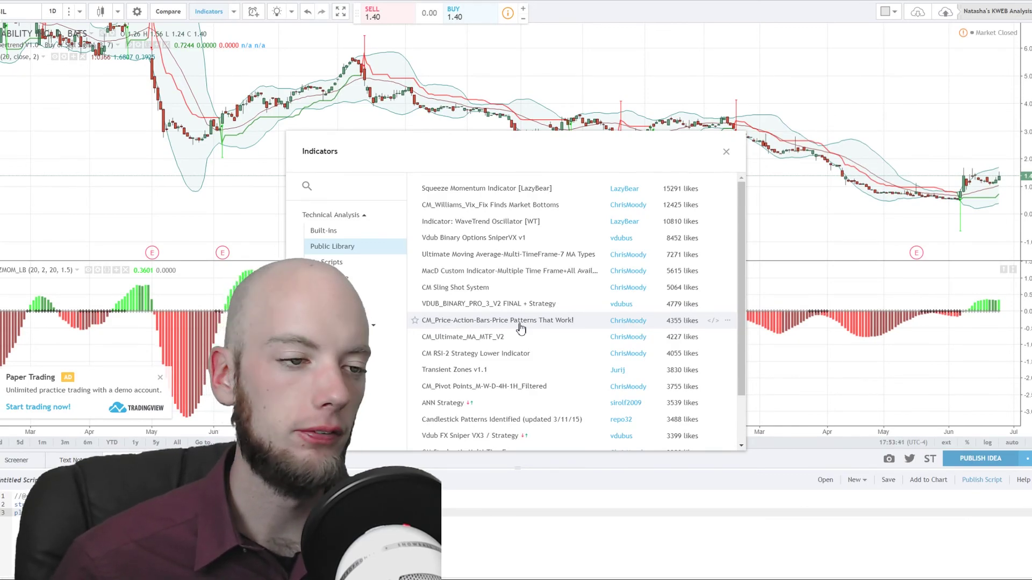
- Close the TradingView indicators list
{"action": "left_click", "coordinate": [726, 153]}
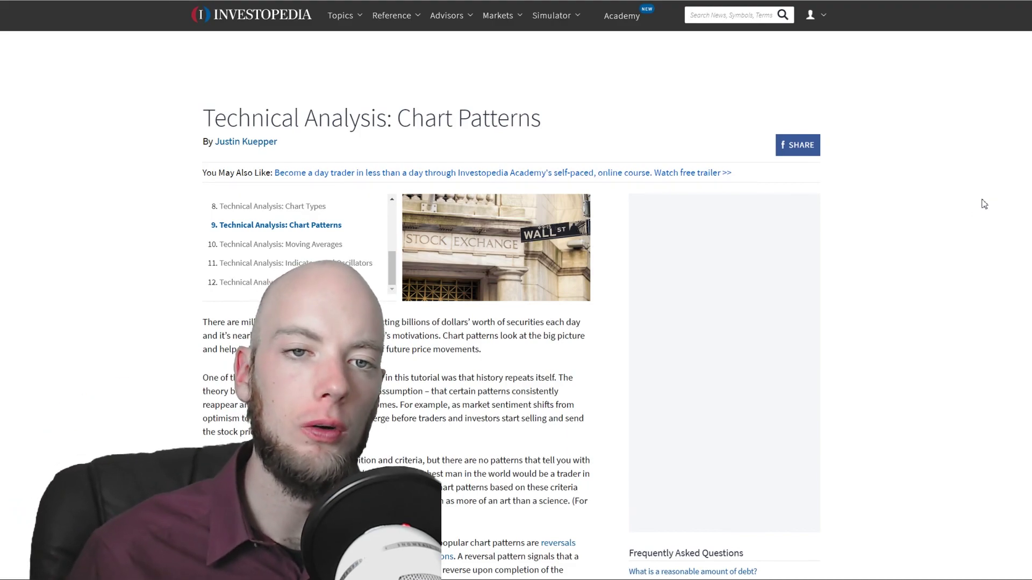
{"action": "scroll", "coordinate": [511, 322], "scroll_direction": "down", "scroll_amount": 1}
{"action": "scroll", "coordinate": [511, 322], "scroll_direction": "down", "scroll_amount": 10}
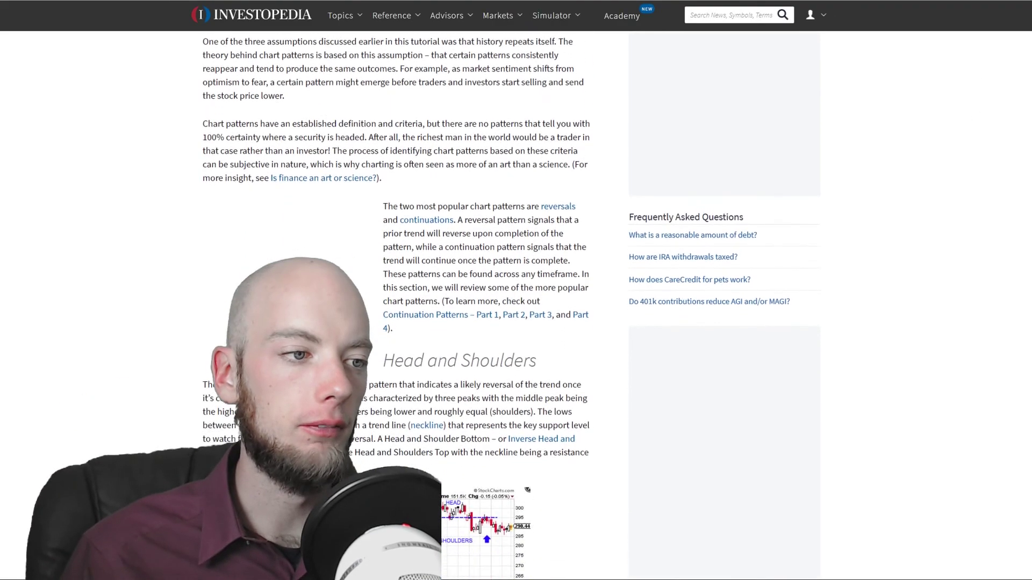
{"action": "scroll", "coordinate": [511, 323], "scroll_direction": "down", "scroll_amount": 12}
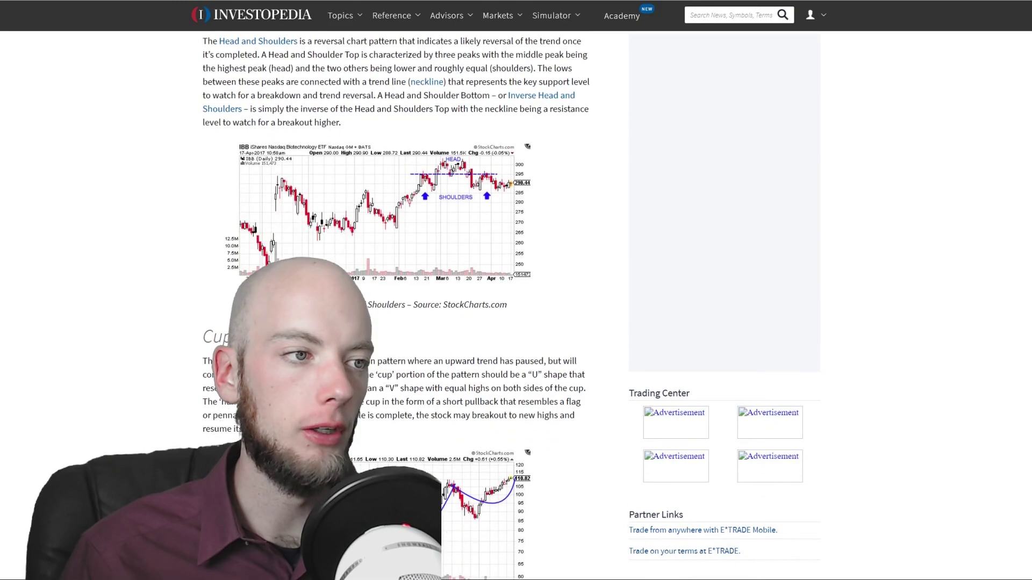
{"action": "scroll", "coordinate": [398, 323], "scroll_direction": "down", "scroll_amount": 1}
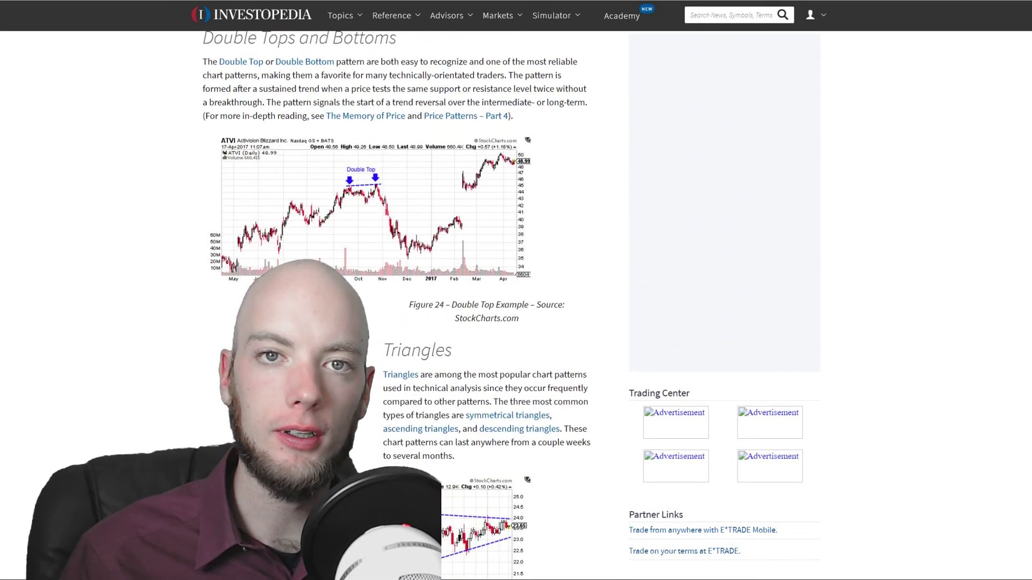
{"action": "scroll", "coordinate": [998, 113], "scroll_direction": "up", "scroll_amount": 20}
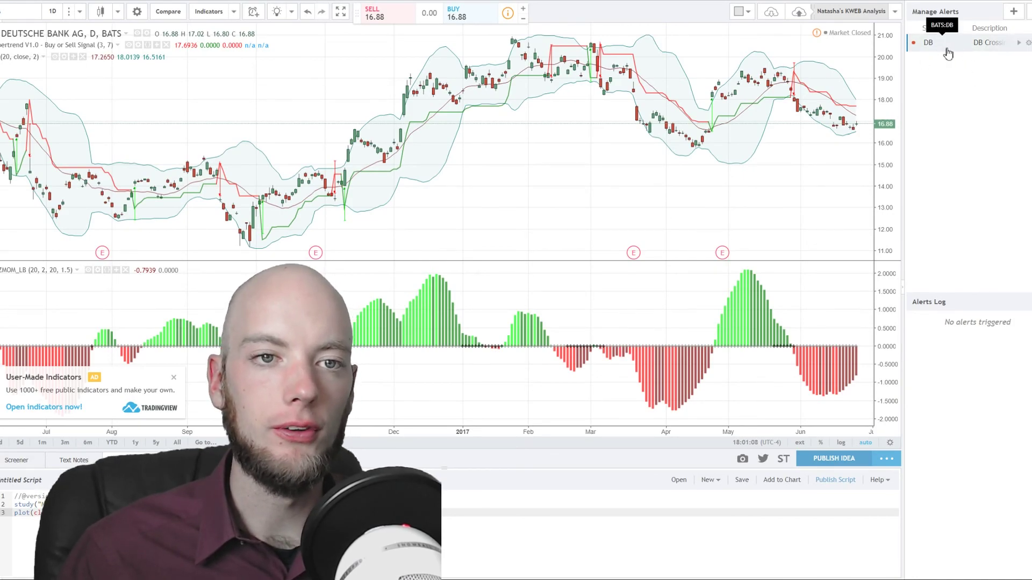
{"action": "left_click", "coordinate": [1014, 11]}
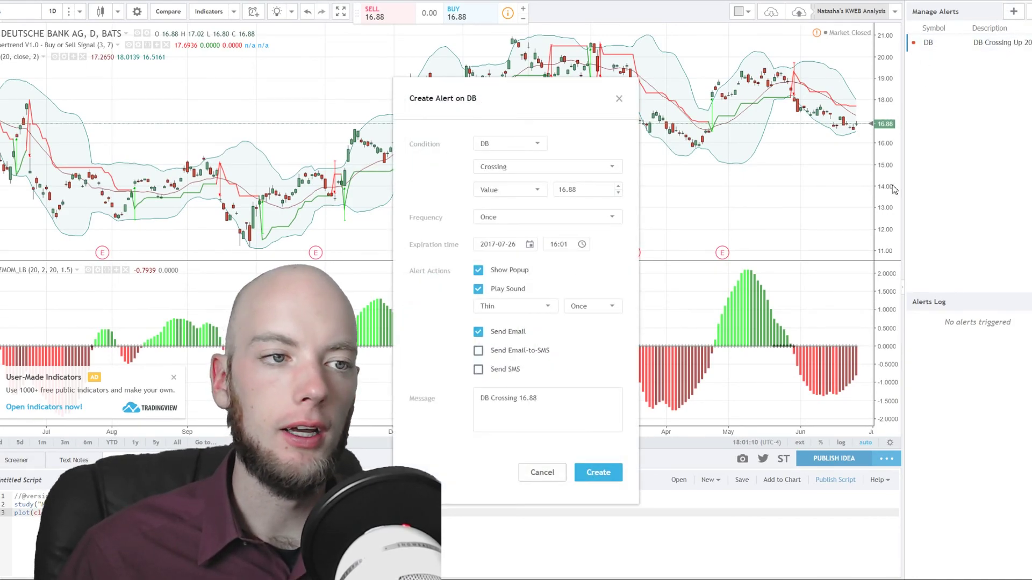
{"action": "left_click", "coordinate": [529, 145]}
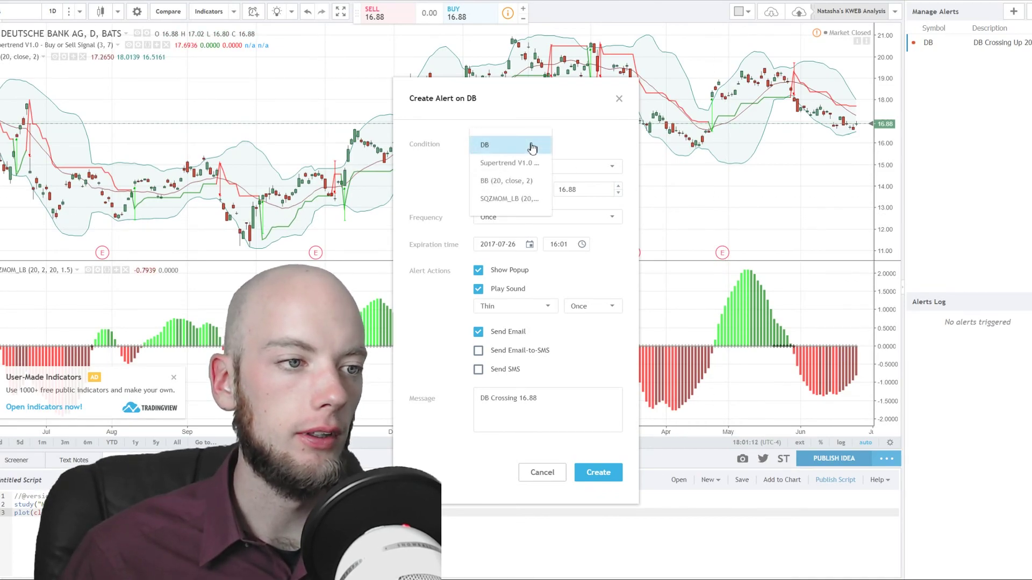
{"action": "left_click", "coordinate": [532, 147]}
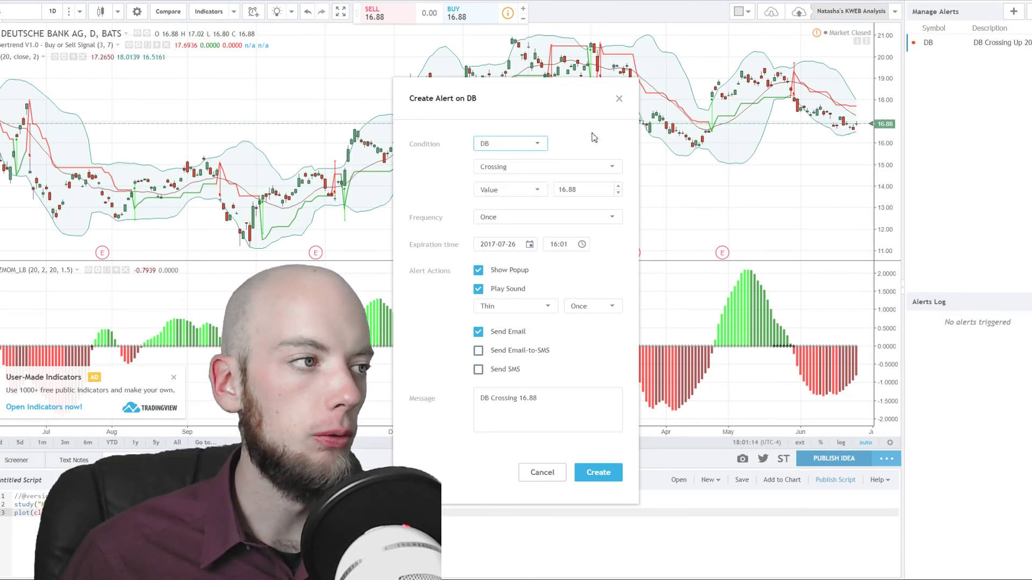
{"action": "left_click", "coordinate": [551, 167]}
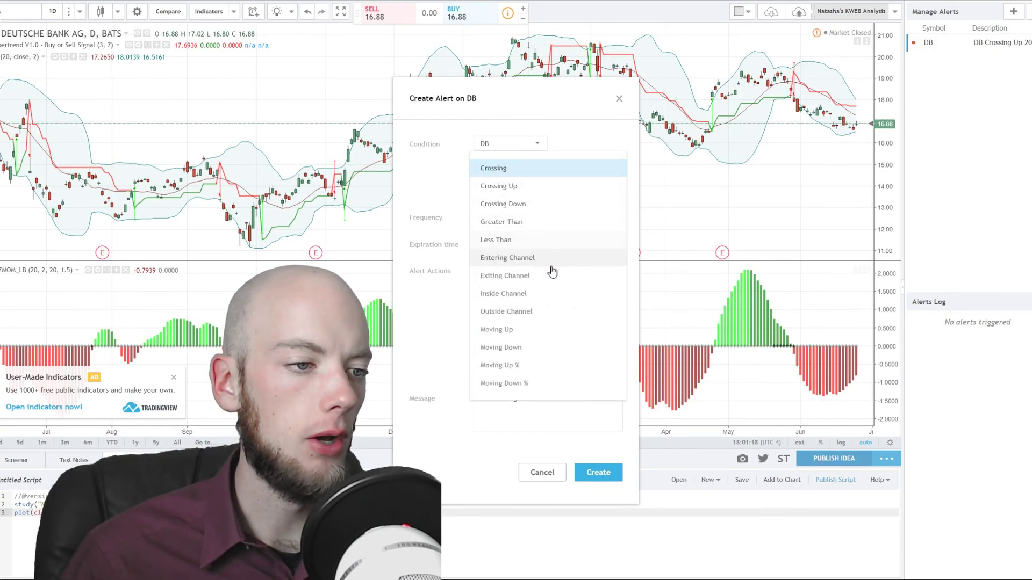
{"action": "left_click", "coordinate": [604, 131]}
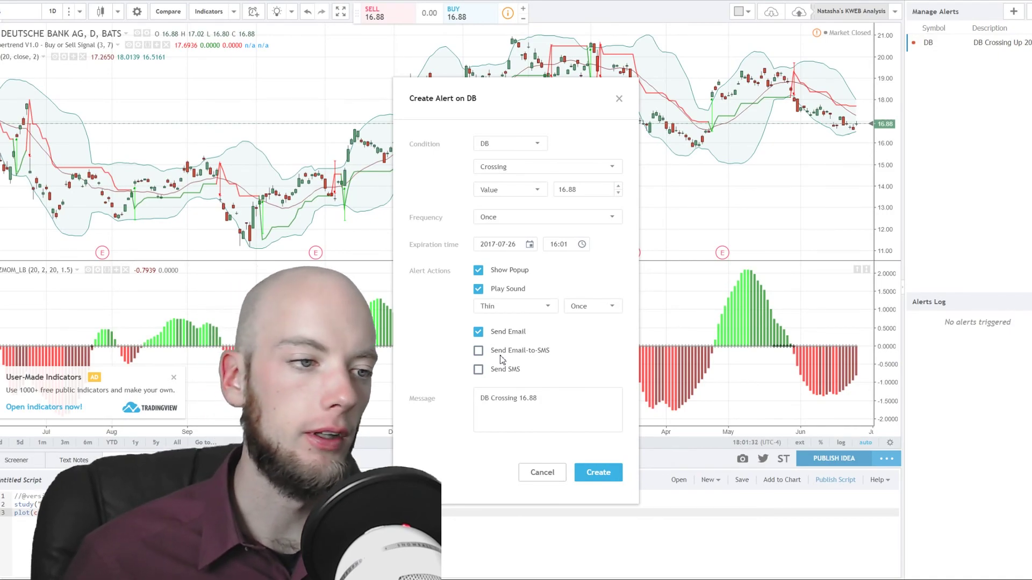
{"action": "left_click", "coordinate": [619, 98]}
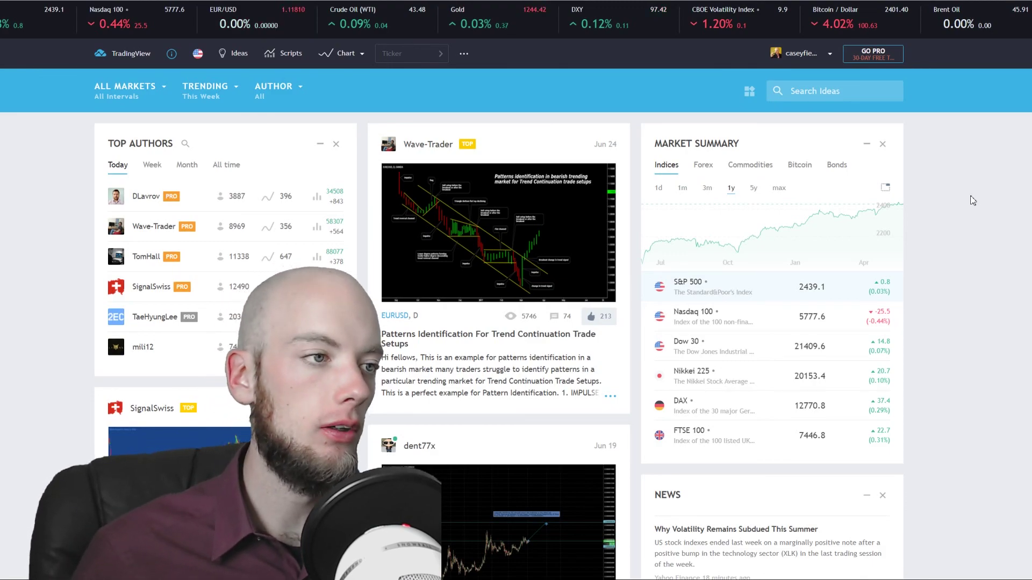
- Check the saved charts list, then launch Stock Screener from the extra tools menu
{"action": "left_click", "coordinate": [343, 52]}
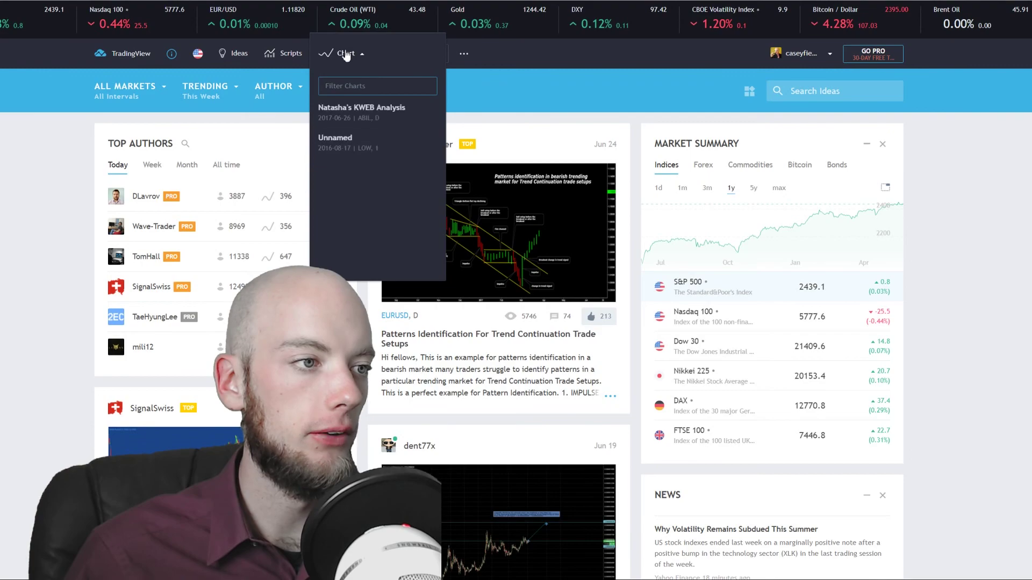
{"action": "left_click", "coordinate": [461, 56]}
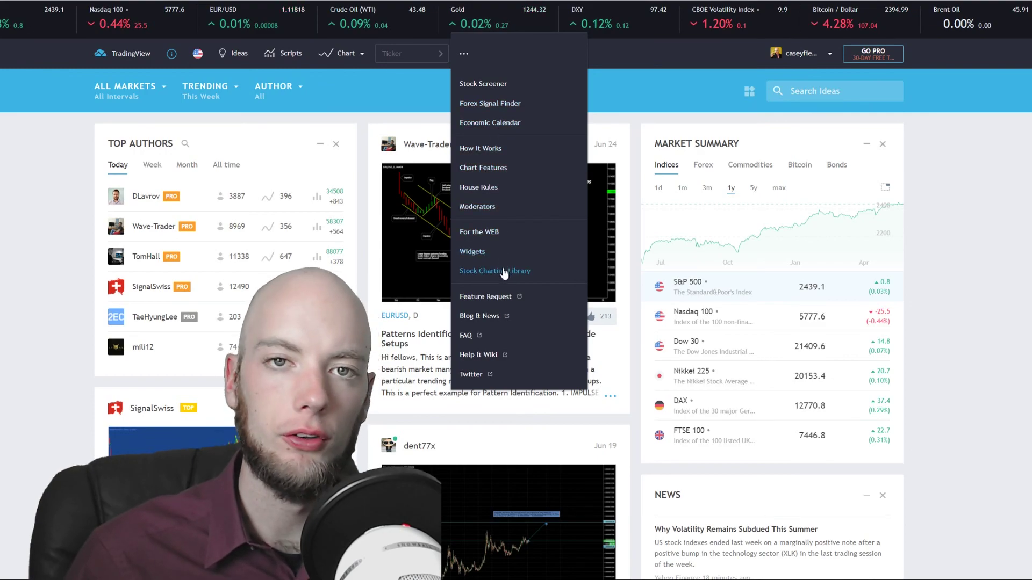
{"action": "left_click", "coordinate": [495, 92]}
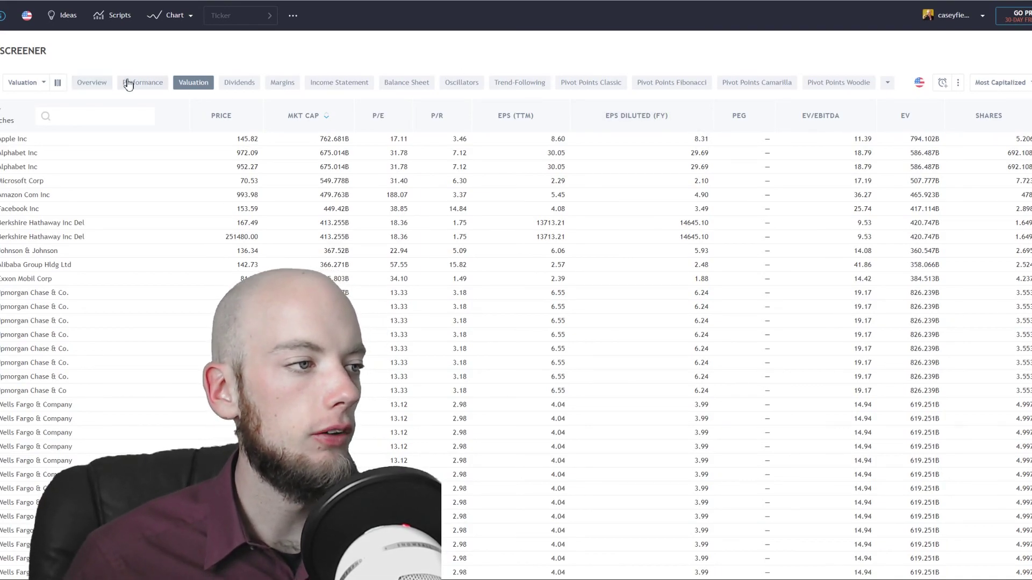
- Show the screener's Income Statement columns and filter EPS (TTM) to between 0 and 10
{"action": "left_click", "coordinate": [100, 83]}
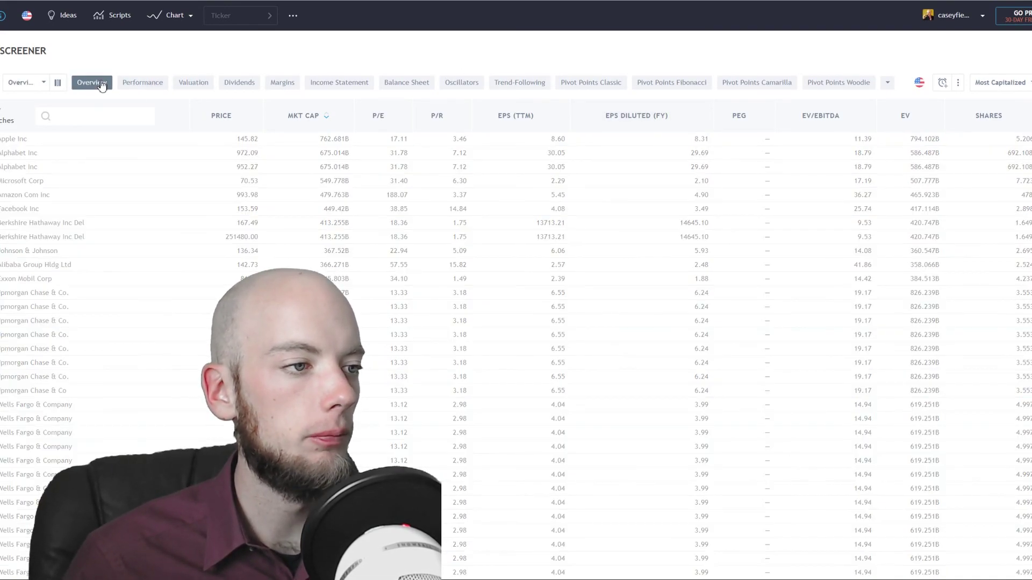
{"action": "left_click", "coordinate": [345, 86]}
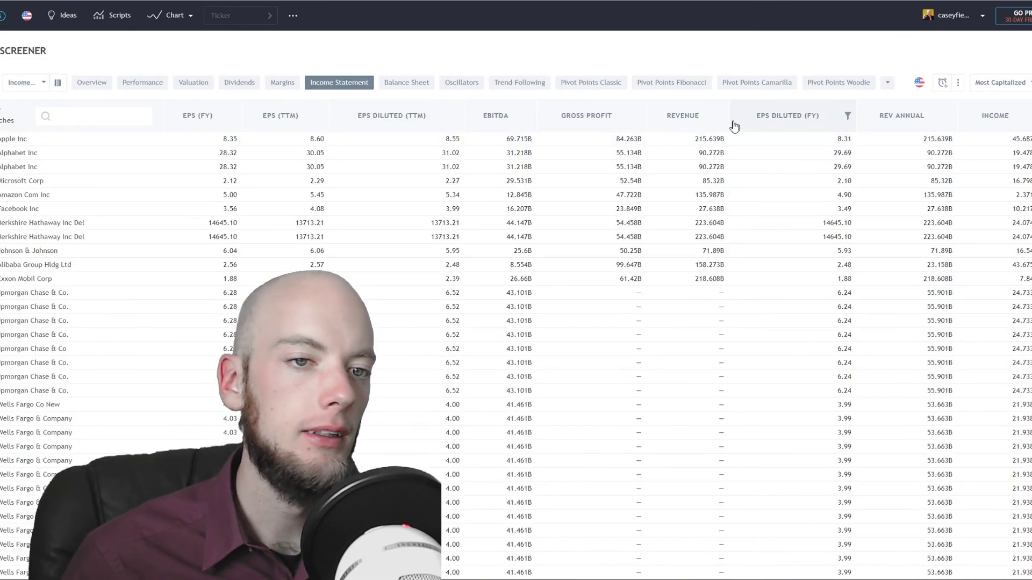
{"action": "left_click", "coordinate": [322, 116]}
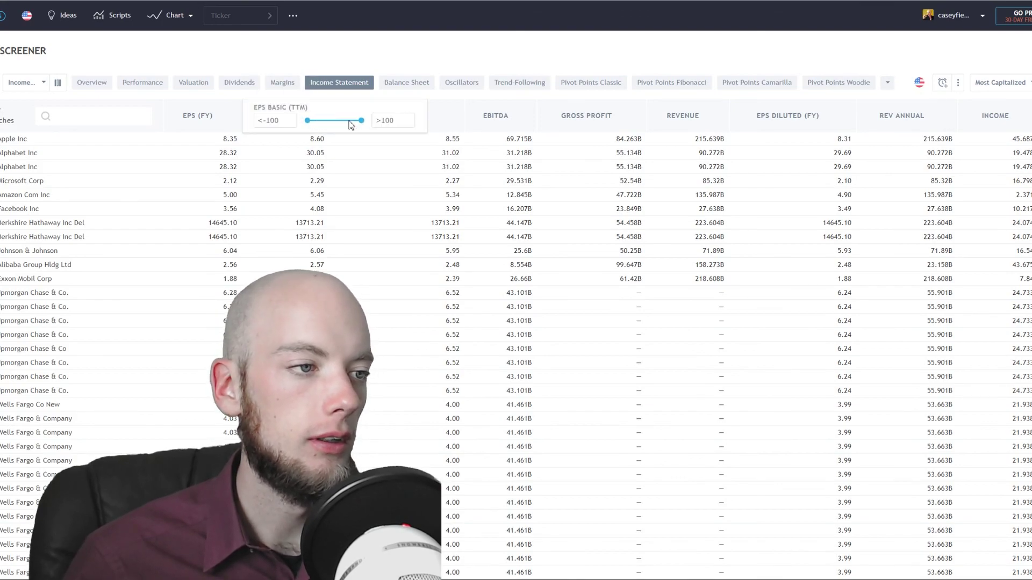
{"action": "left_click_drag", "start_coordinate": [363, 121], "coordinate": [342, 124]}
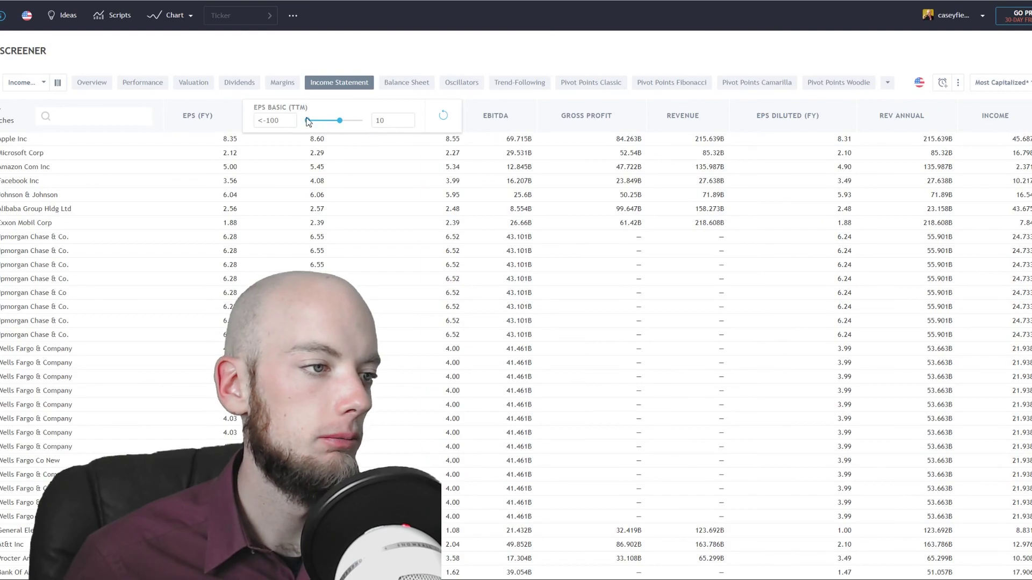
{"action": "left_click_drag", "start_coordinate": [308, 120], "coordinate": [335, 124]}
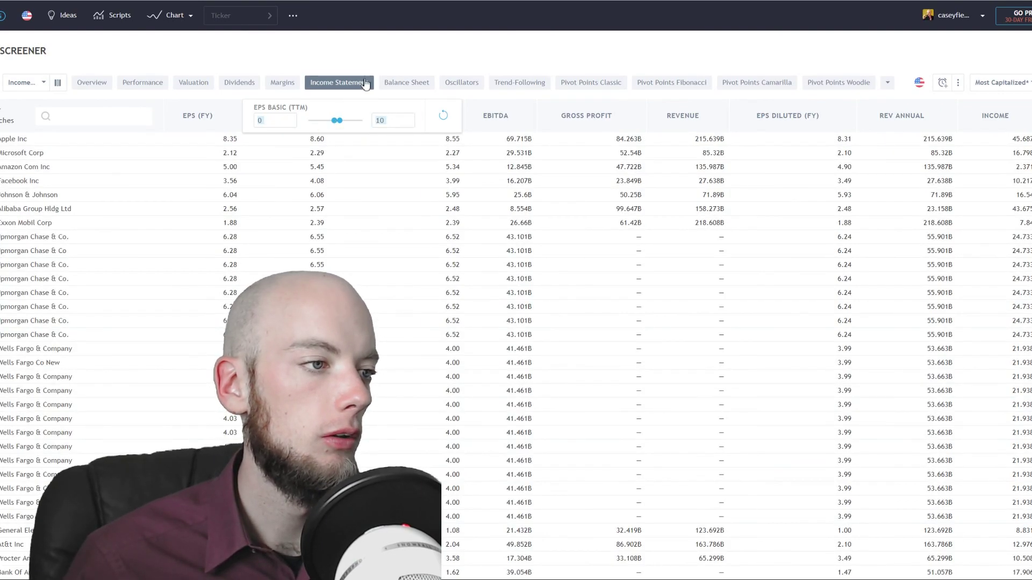
{"action": "left_click", "coordinate": [396, 51]}
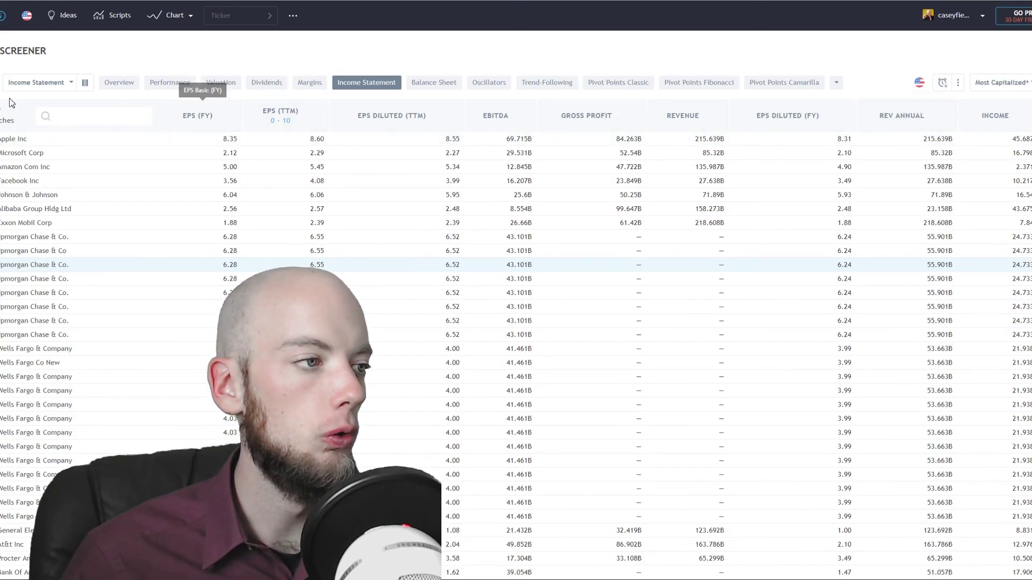
- Add a 1-Month Pivot S1 column to the screener's Income Statement column set
{"action": "left_click", "coordinate": [68, 88]}
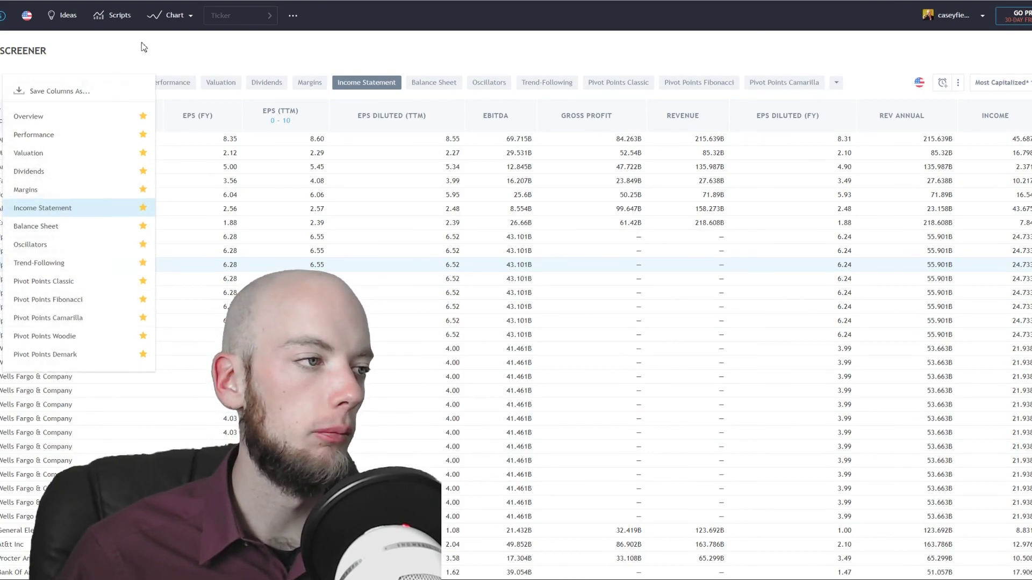
{"action": "left_click", "coordinate": [85, 67]}
{"action": "left_click", "coordinate": [85, 82]}
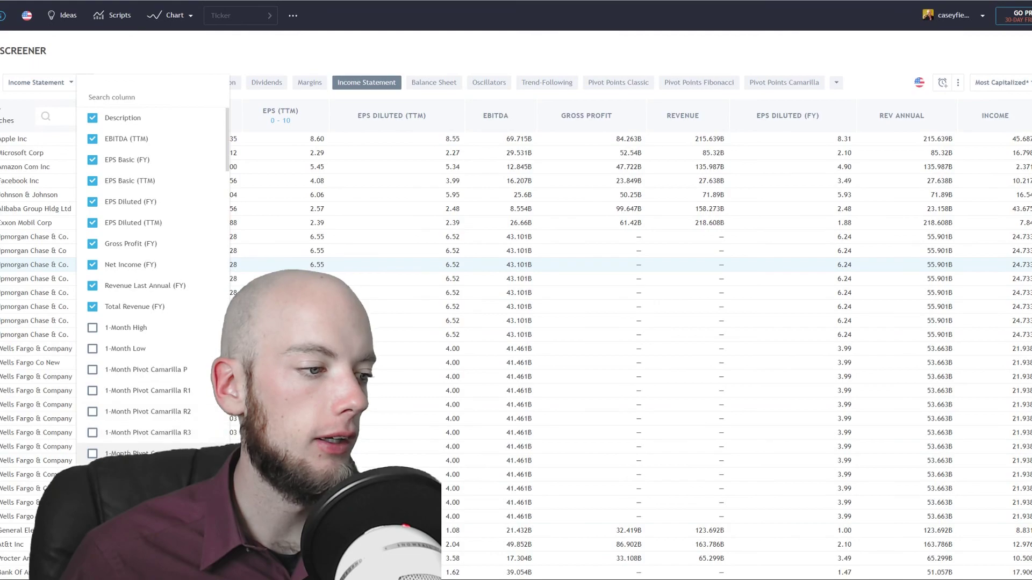
{"action": "left_click", "coordinate": [92, 454]}
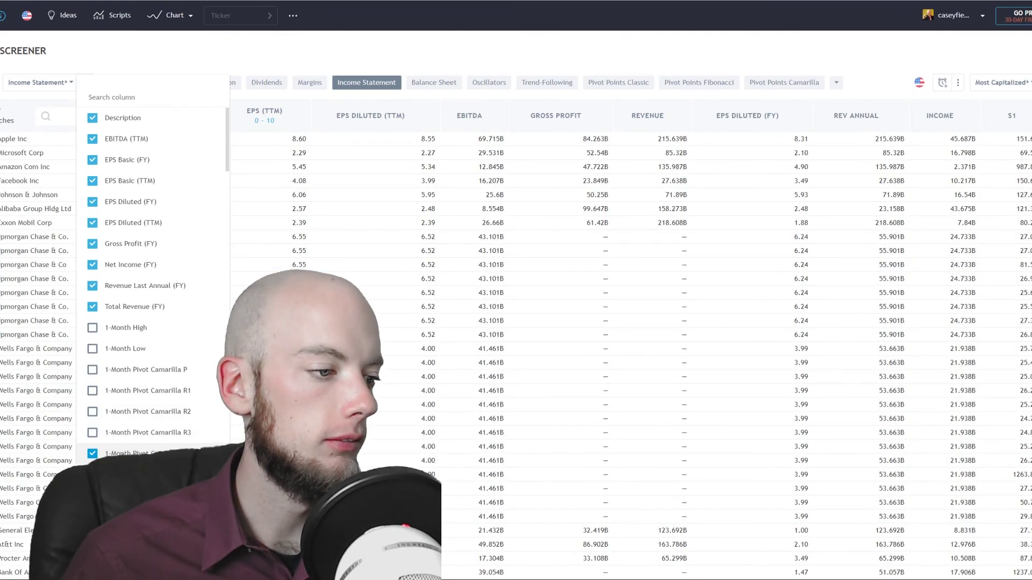
{"action": "left_click", "coordinate": [738, 45]}
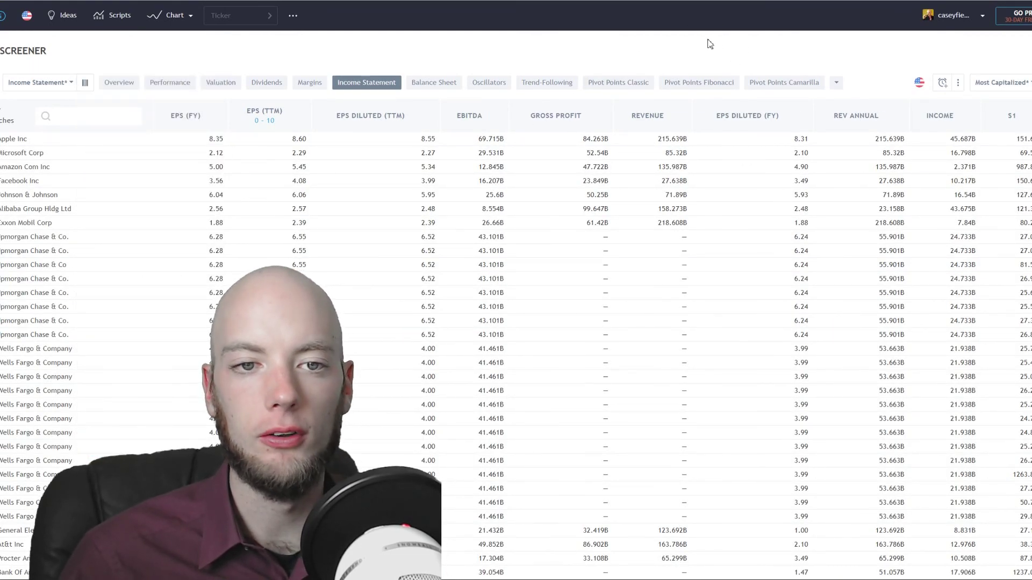